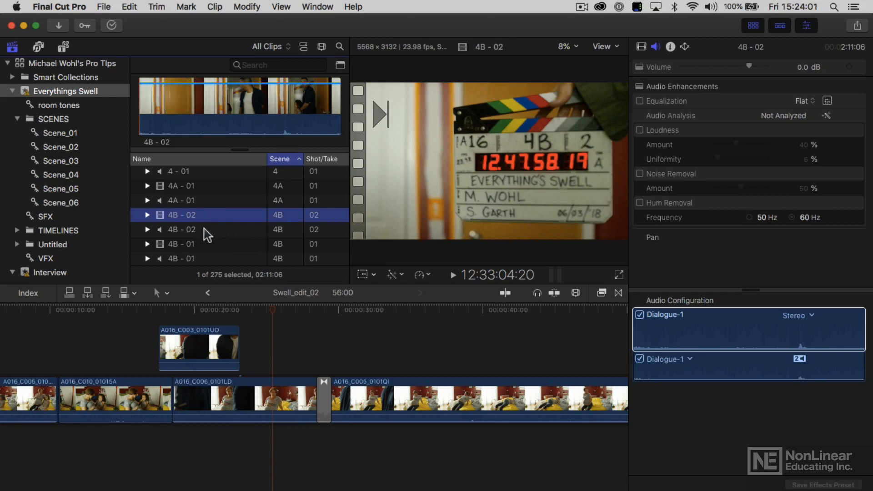
Synchronize the 4B - 02 video and audio clips in the Everythings Swell event, using audio and disabling audio components on AV clips.
super+click(184, 230)
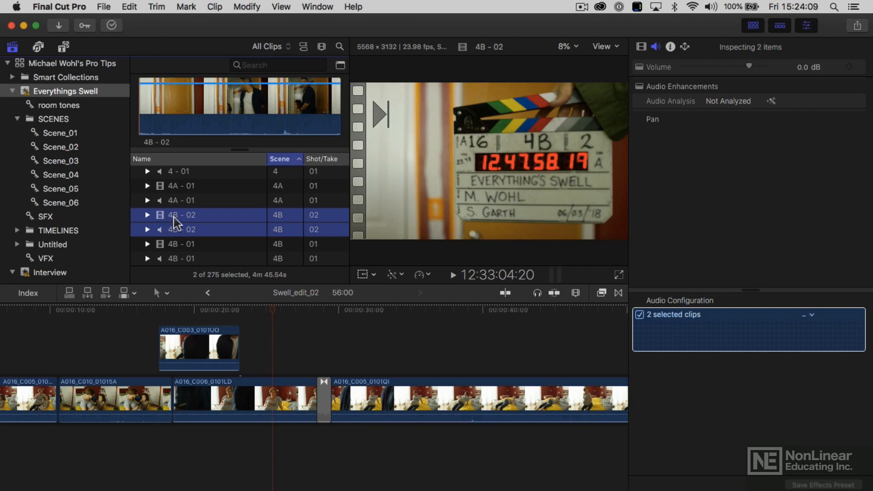
right_click(173, 216)
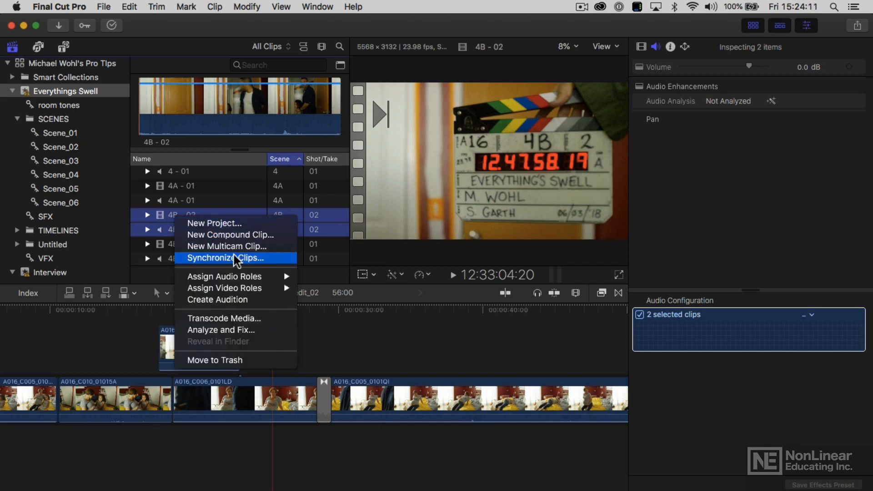
key(Escape)
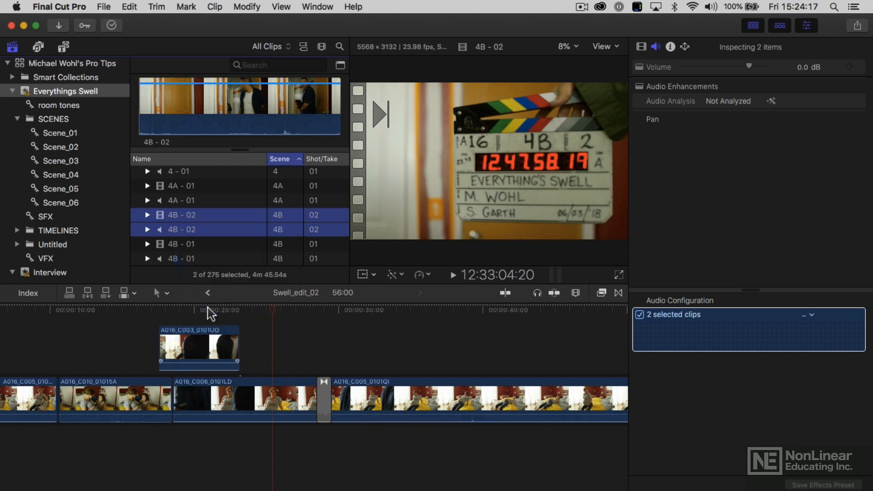
click(214, 7)
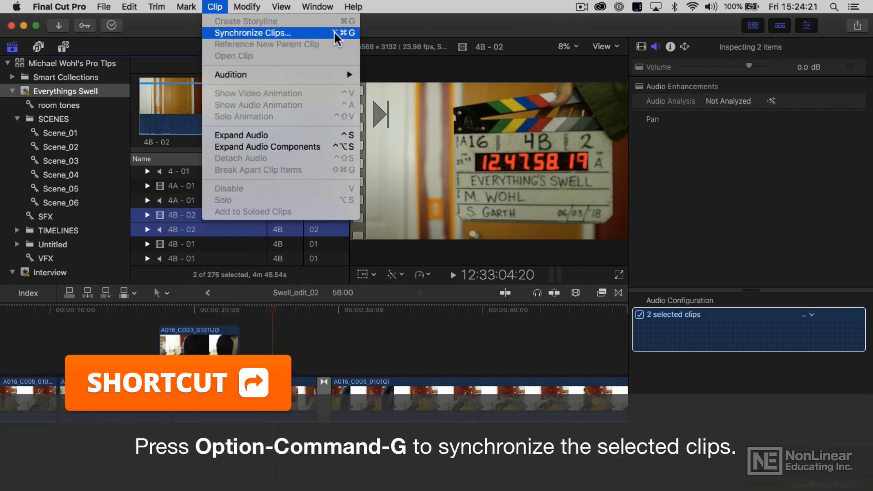
click(304, 32)
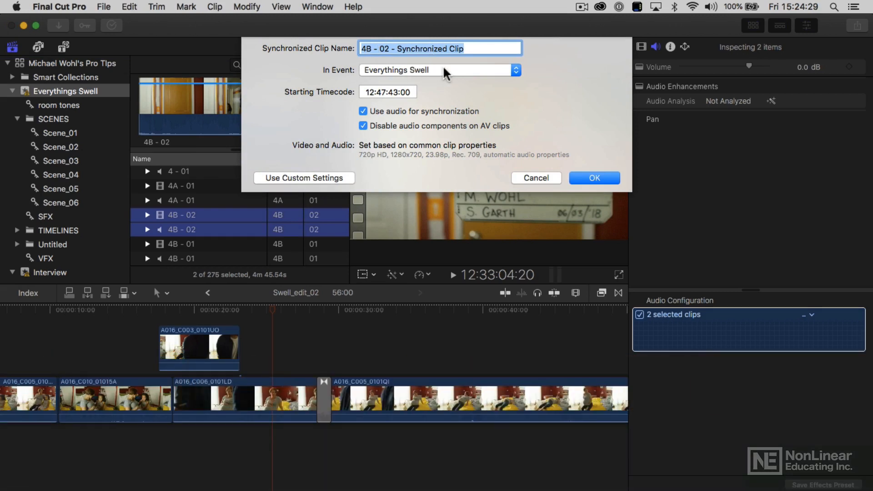
click(597, 176)
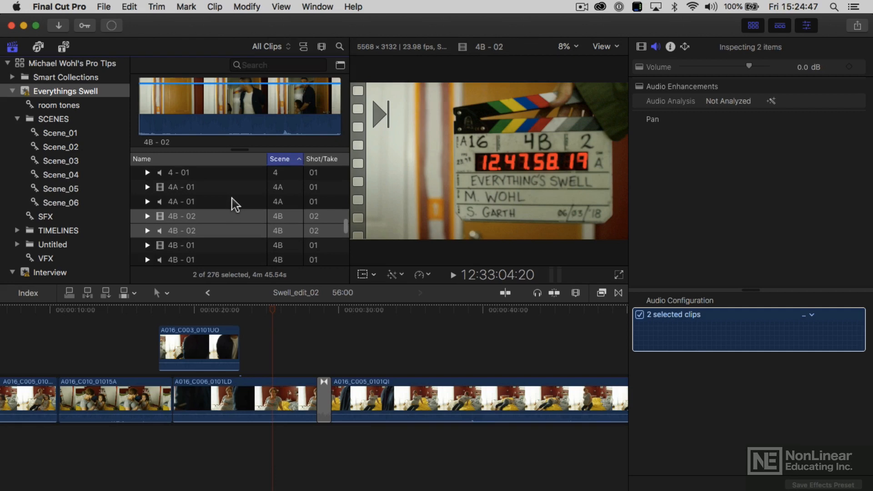
Sort the event's clip list by name and look through it for the new synchronized clip.
scroll(236, 205, down, 1)
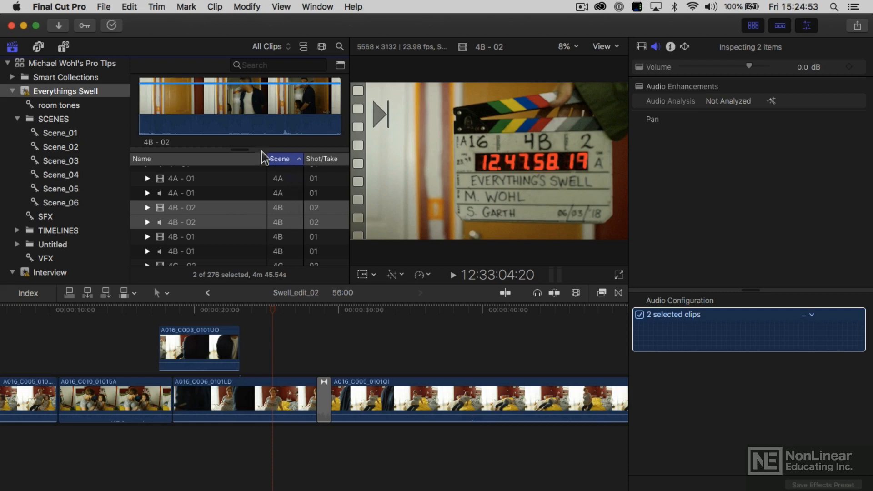
click(244, 159)
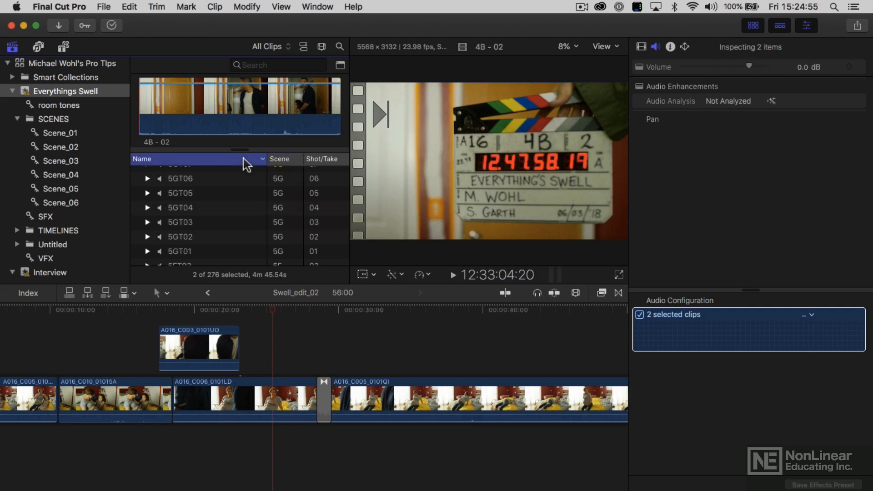
scroll(242, 211, left, 1)
scroll(242, 210, down, 5)
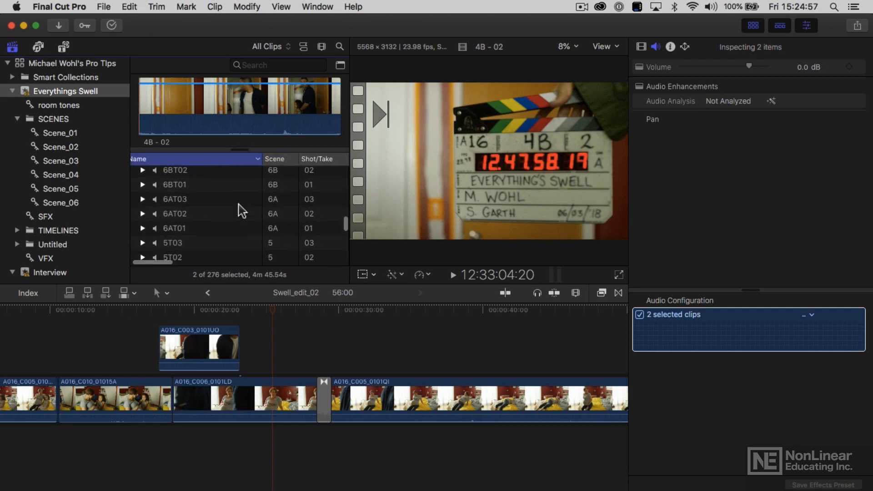
scroll(242, 210, down, 10)
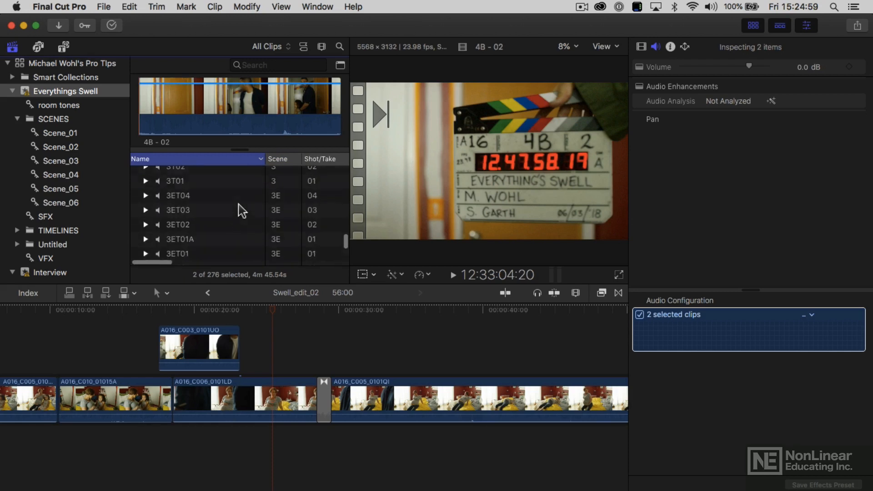
scroll(242, 211, right, 1)
scroll(242, 211, up, 6)
scroll(242, 210, left, 1)
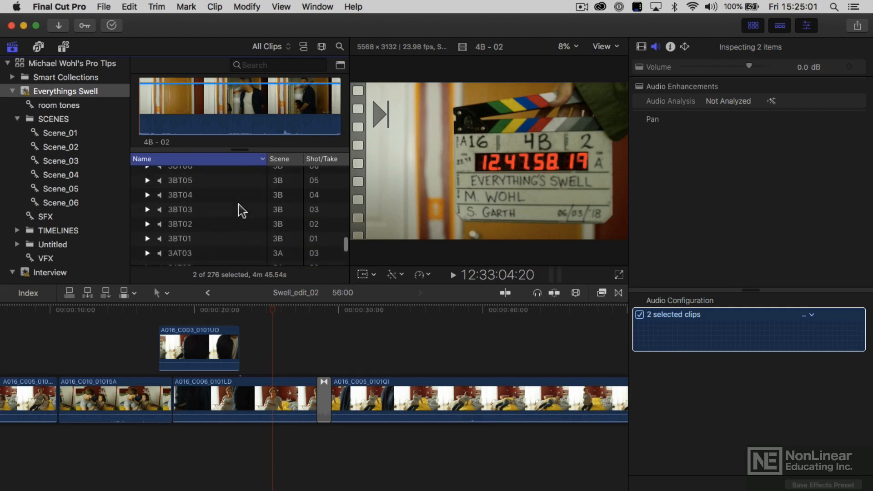
scroll(242, 211, up, 15)
scroll(242, 211, right, 1)
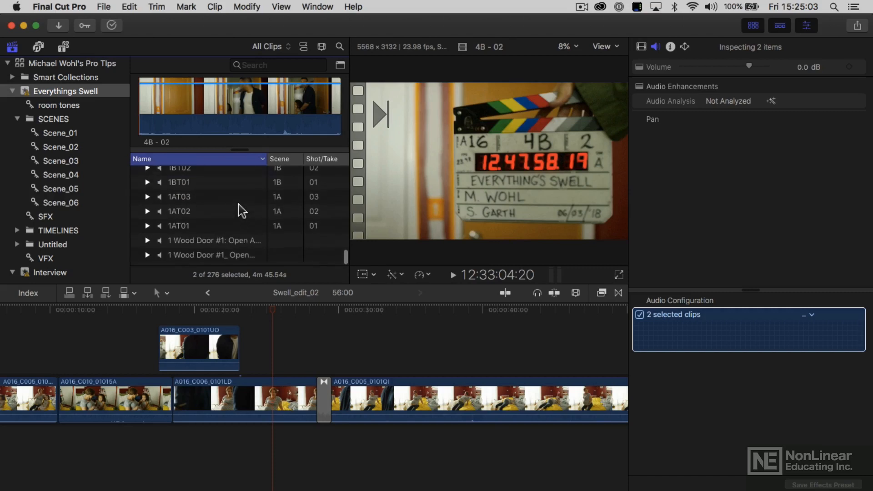
scroll(242, 210, up, 5)
scroll(242, 211, left, 1)
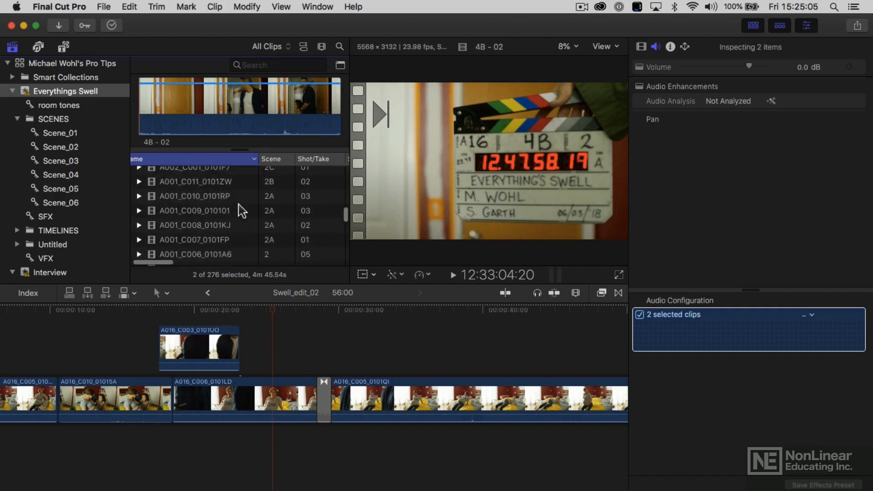
Search the event's clips for "sync" and select the 4B - 02 synchronized clip.
click(291, 65)
text(sync)
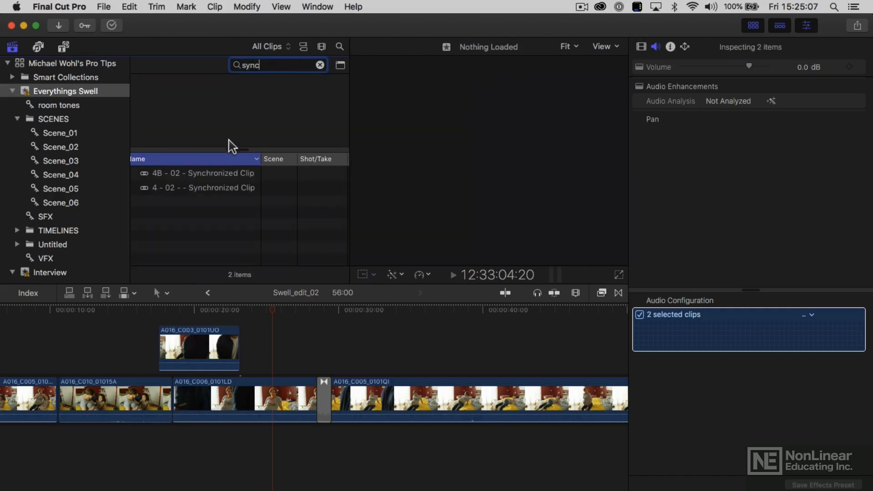
click(191, 177)
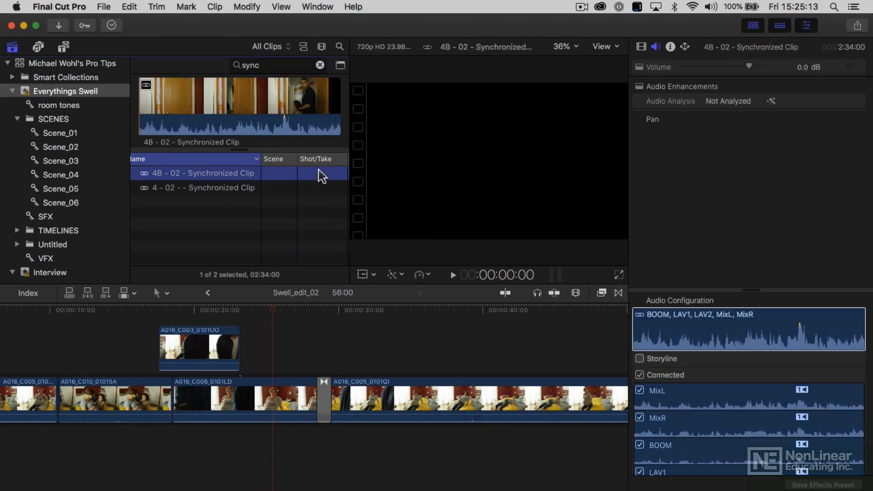
click(59, 160)
click(56, 173)
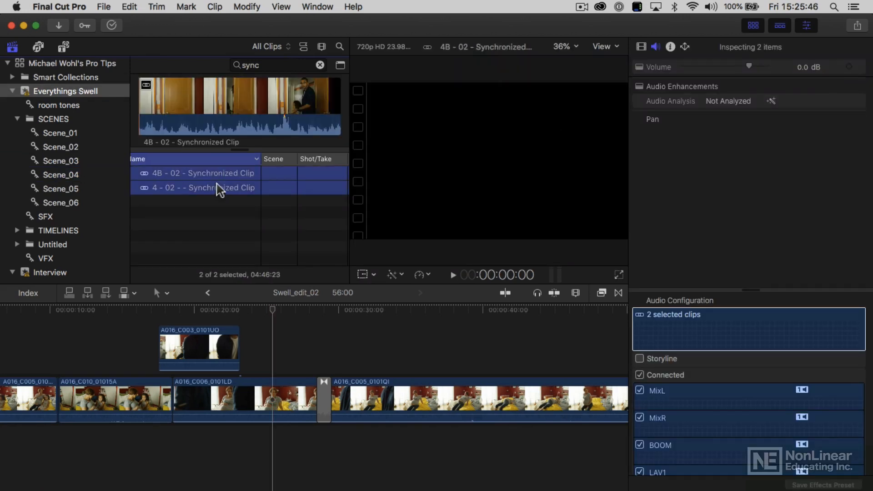
Assign the keyword Scene_04 to both synchronized clips.
key(super+k)
drag(398, 195, 253, 193)
text(Scene)
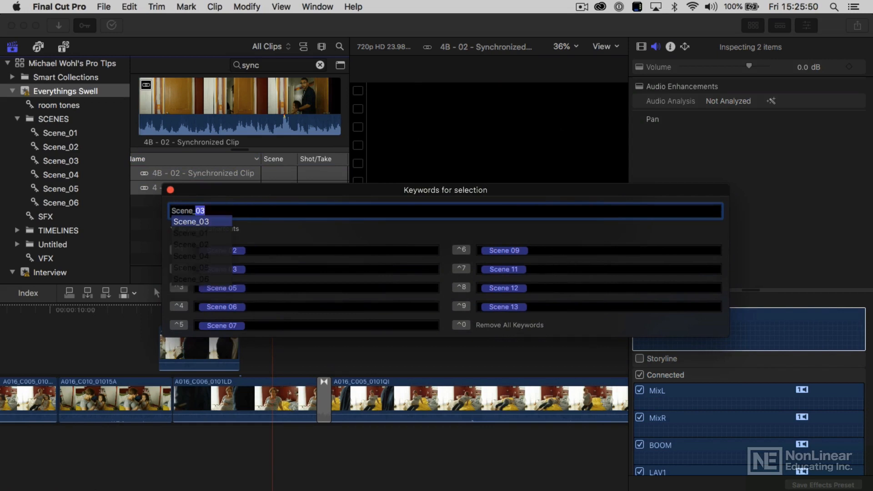
text(_04)
key(Return)
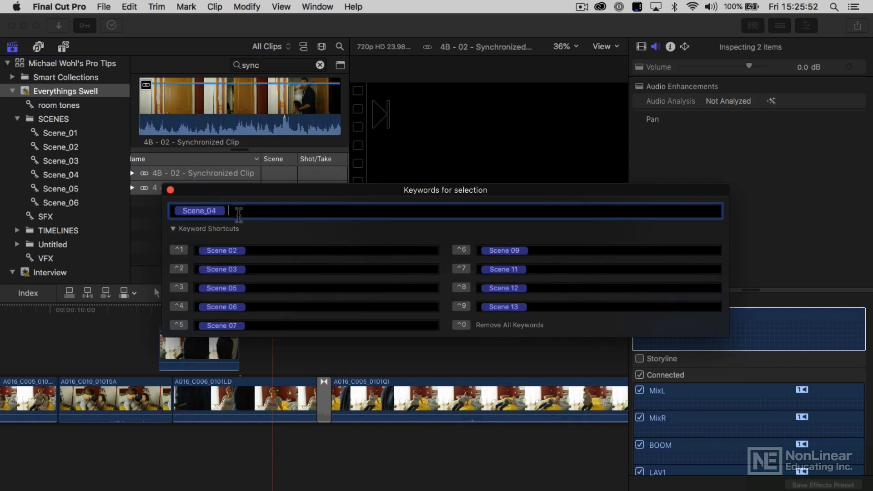
click(171, 189)
Open the Scene_04 keyword collection, clear the search filter and select the 4B - 02 synchronized clip.
click(88, 174)
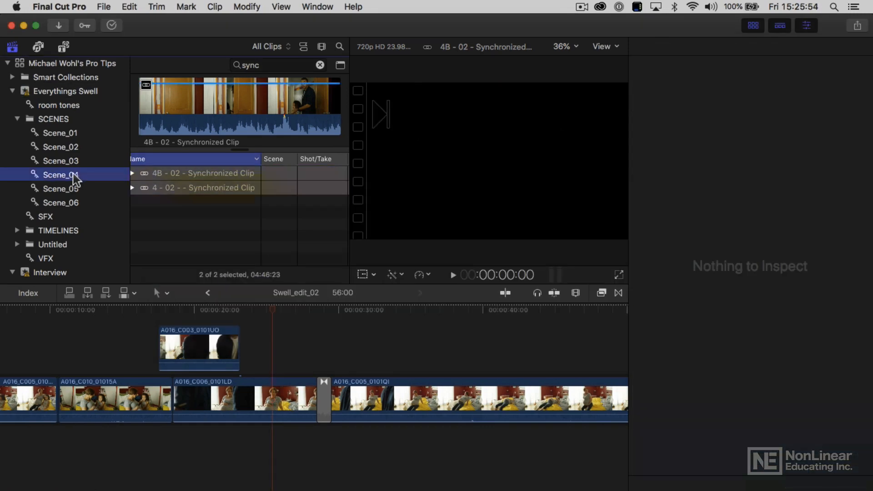
click(320, 65)
scroll(200, 236, left, 1)
scroll(199, 237, down, 1)
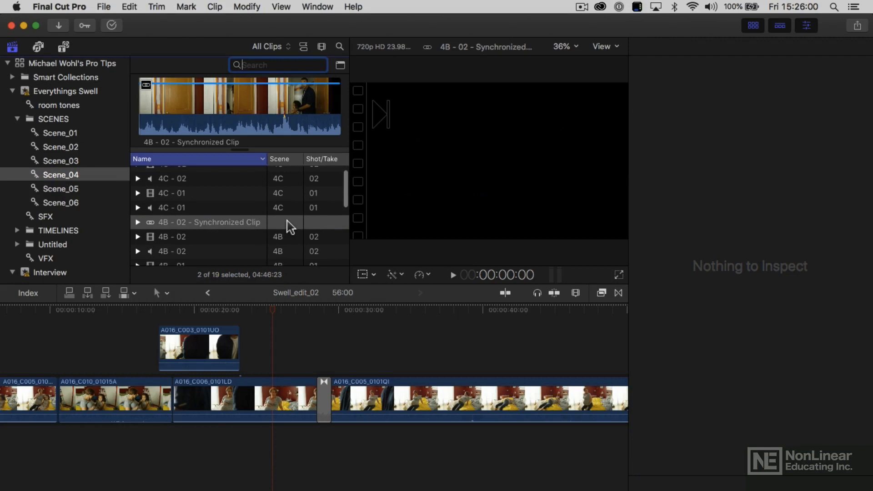
click(173, 223)
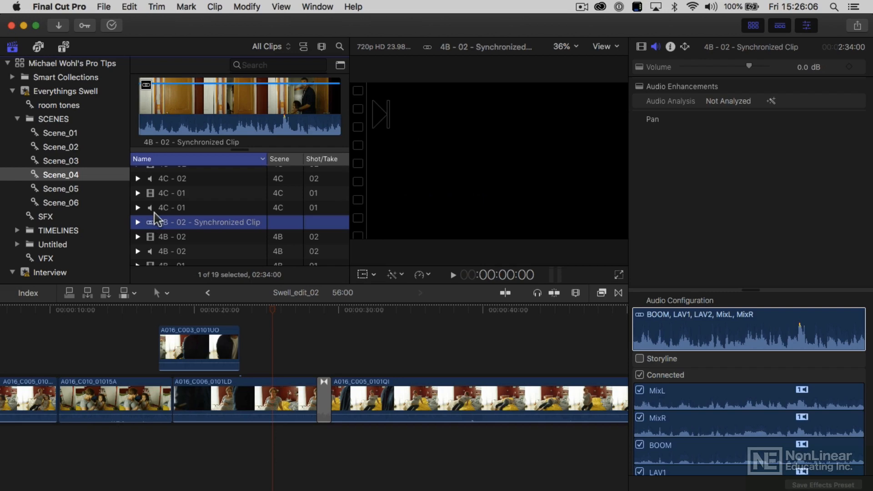
Examine the connected audio components of the 4B - 02 synchronized clip and reveal its Storyline audio component.
click(868, 309)
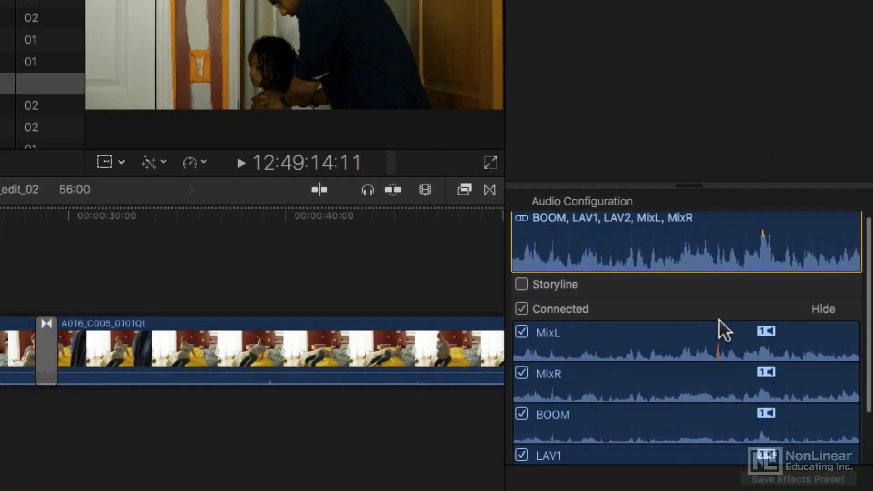
scroll(720, 320, down, 3)
scroll(720, 320, up, 3)
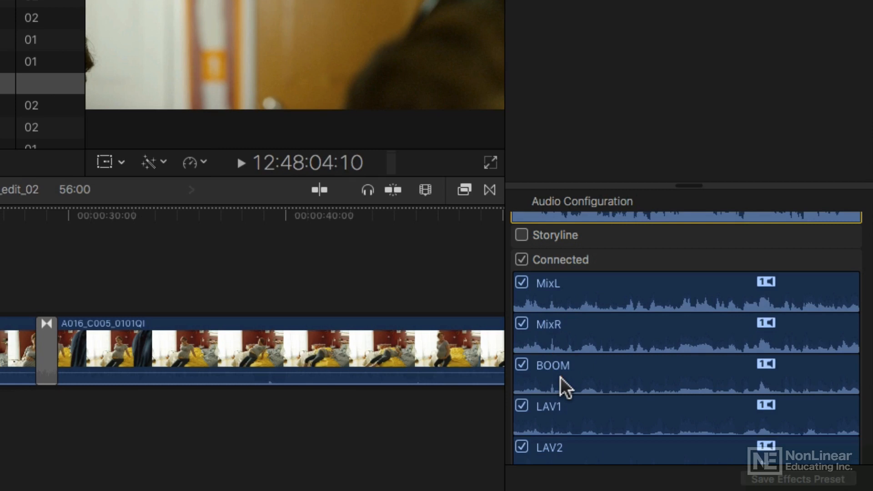
scroll(555, 392, down, 1)
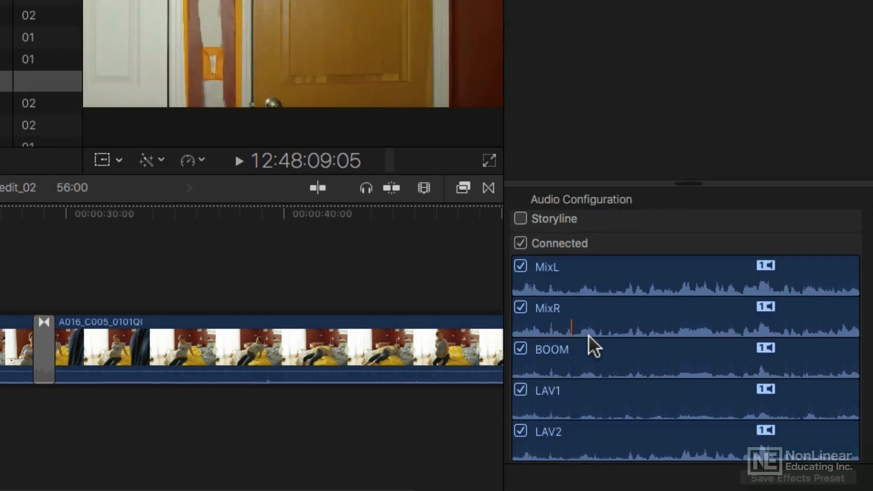
scroll(594, 409, down, 1)
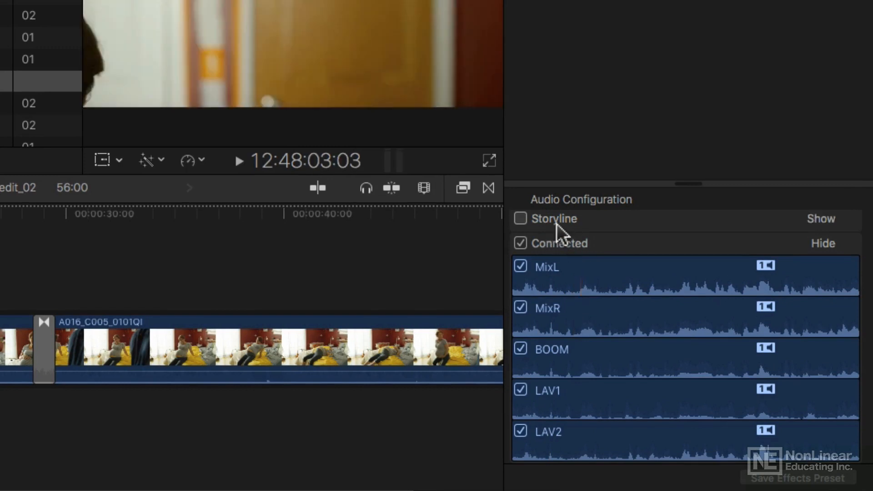
scroll(577, 225, up, 2)
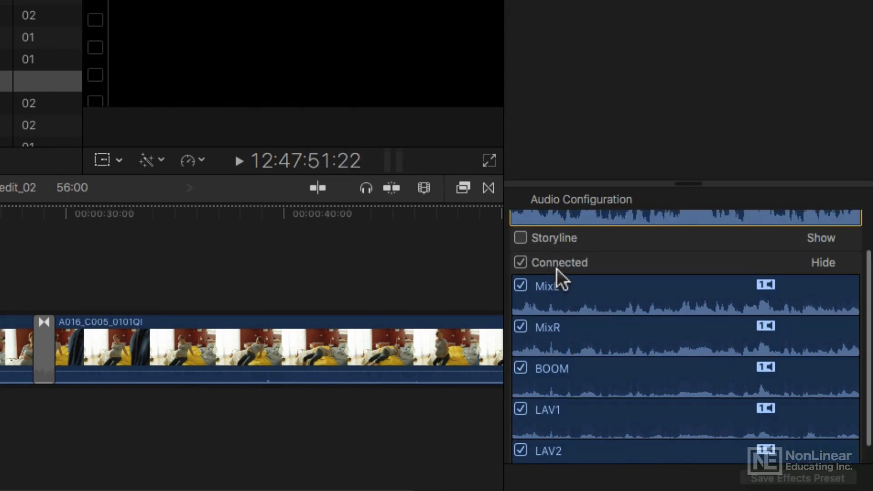
click(825, 238)
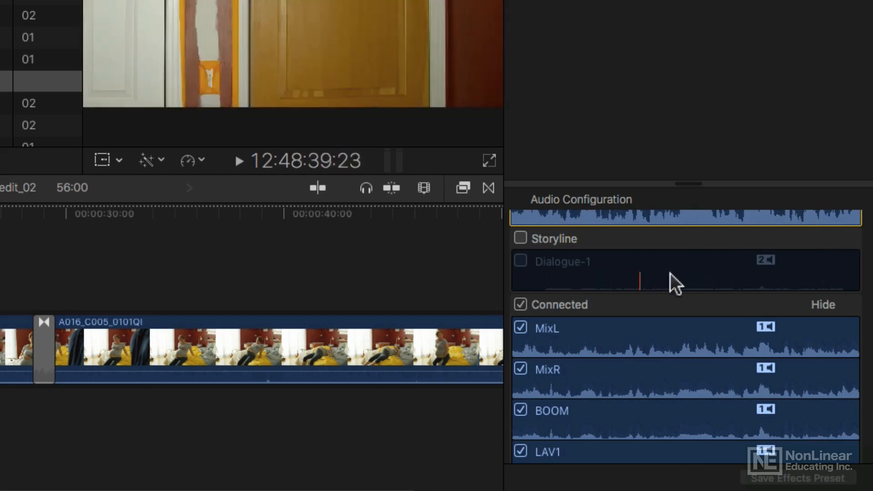
scroll(559, 261, down, 1)
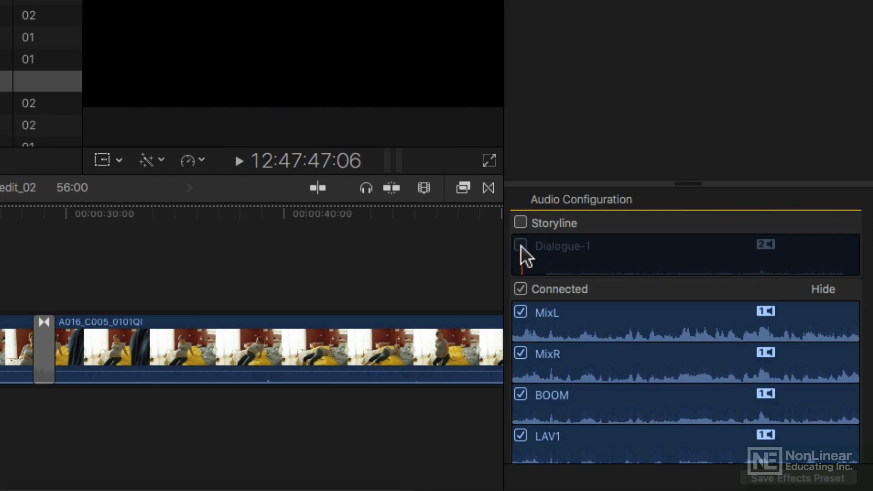
Review the synchronization options for the 4C - 01 video and audio clips without creating a synchronized clip.
click(28, 38)
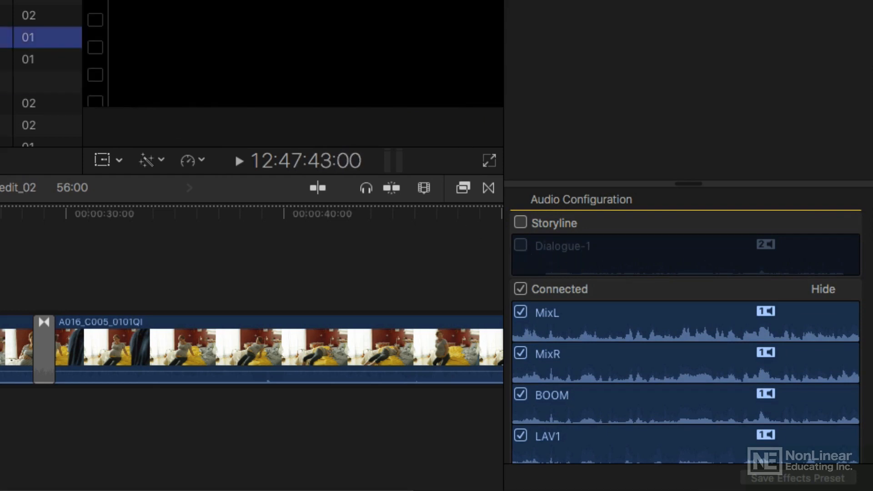
shift+click(28, 59)
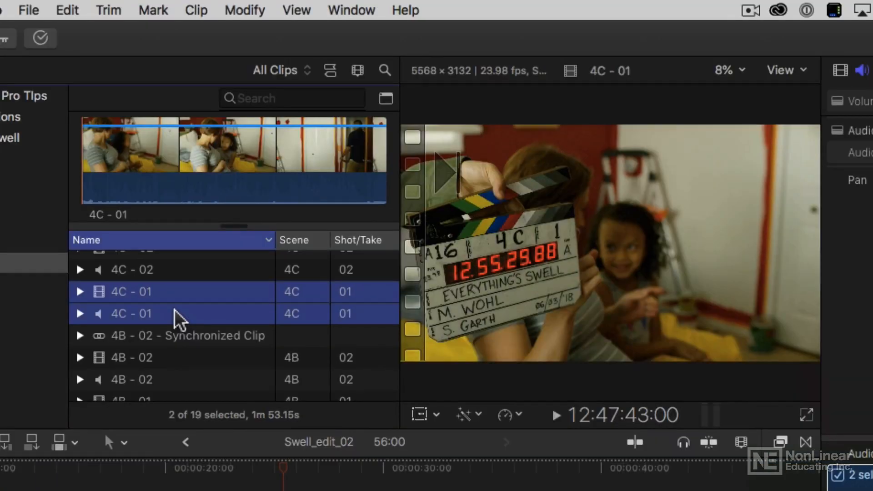
key(alt+super+g)
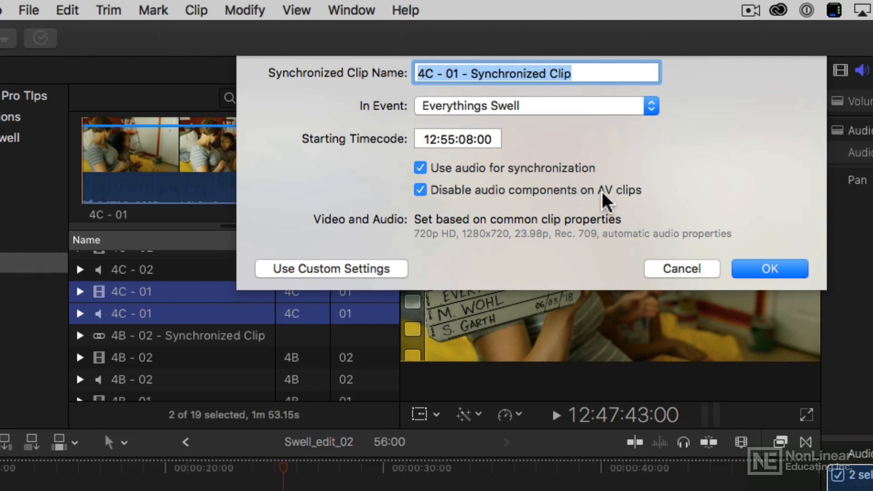
click(682, 271)
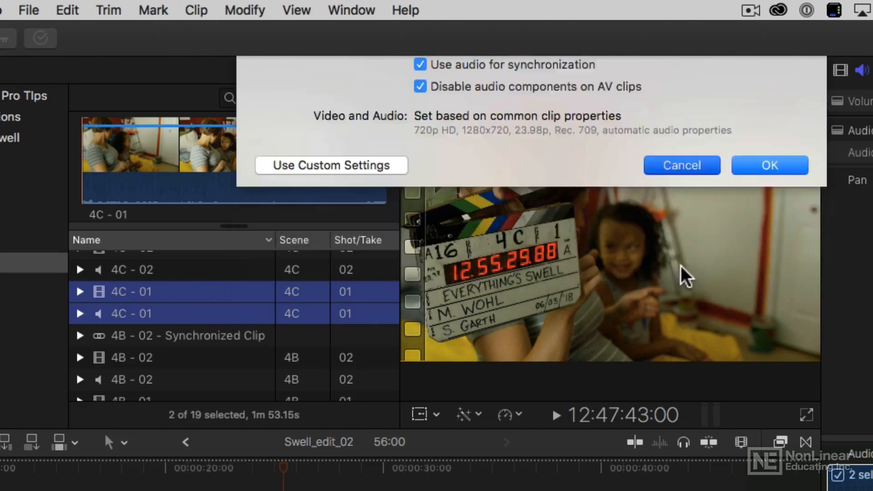
Disable the MixL and MixR audio components of the 4B - 02 synchronized clip.
click(153, 336)
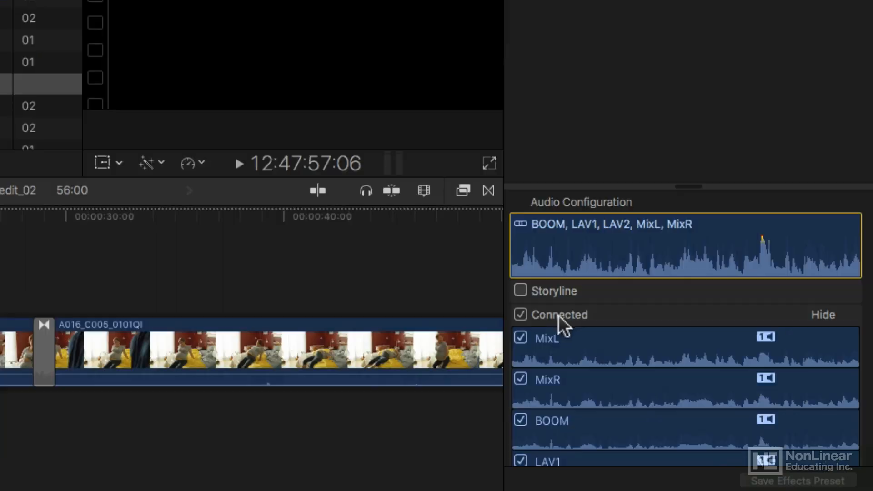
scroll(560, 314, down, 4)
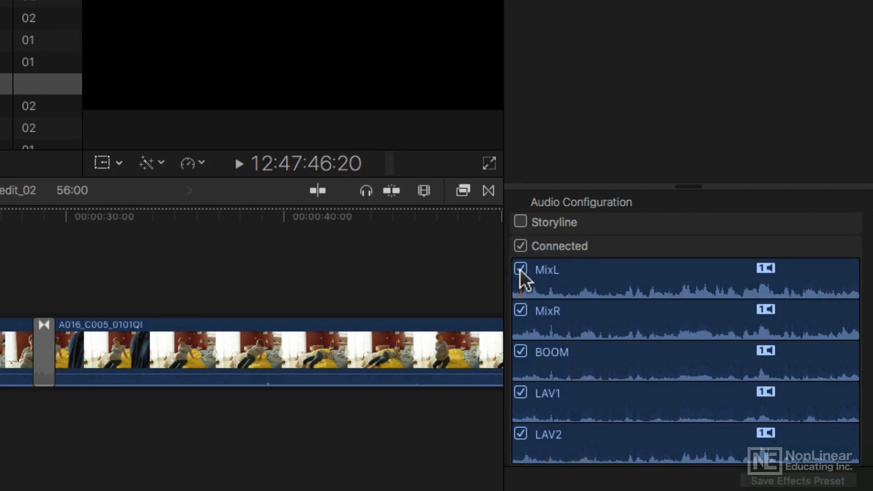
click(520, 270)
click(521, 310)
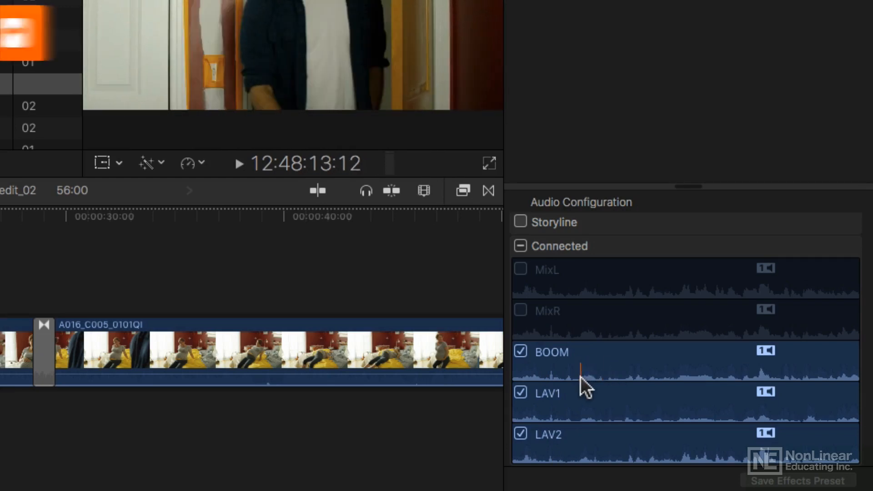
Listen to the BOOM, LAV1 and LAV2 audio components of the 4B - 02 synchronized clip one at a time.
key(space)
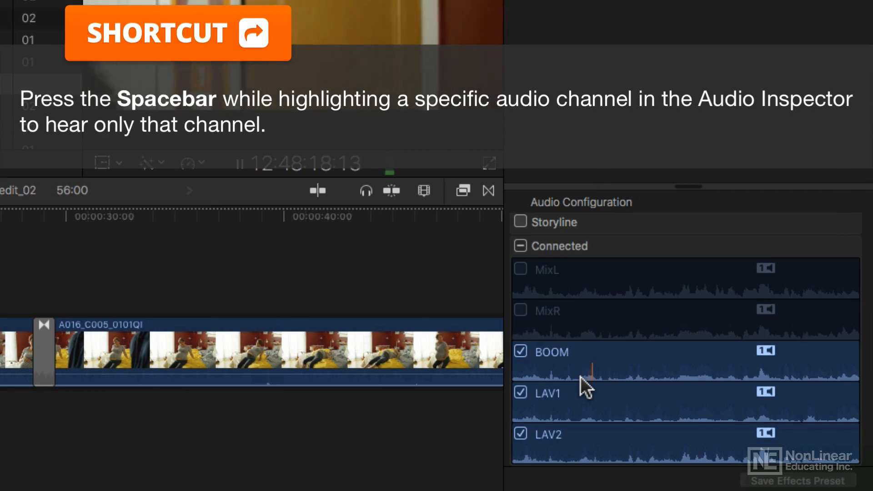
key(space)
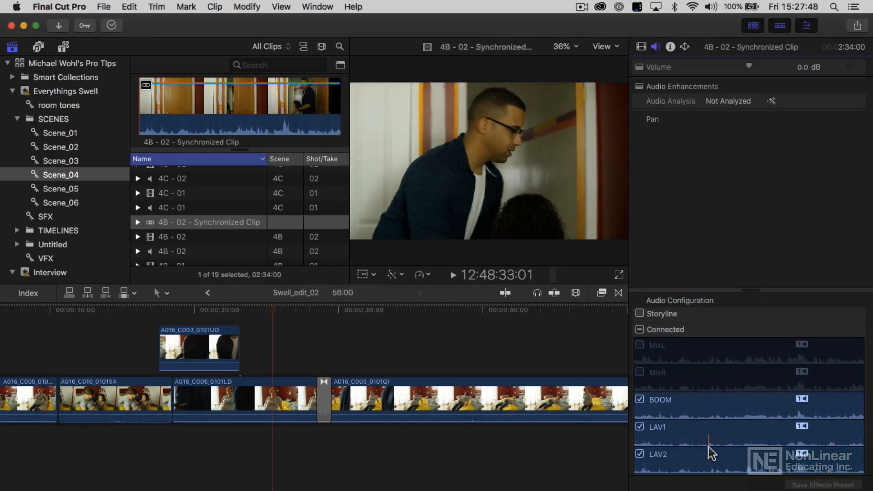
key(space)
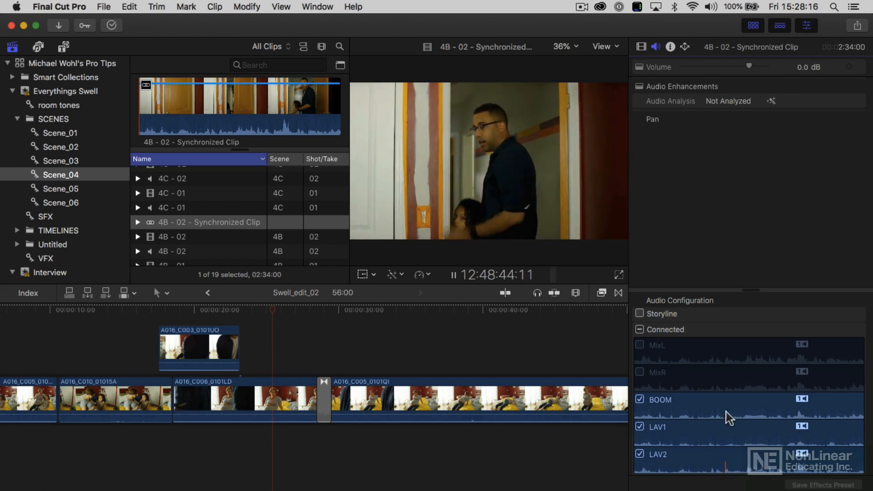
key(space)
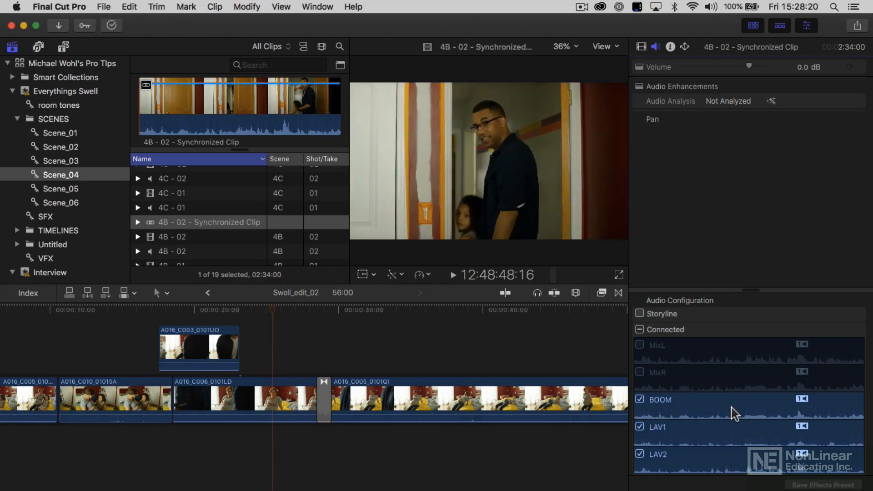
key(space)
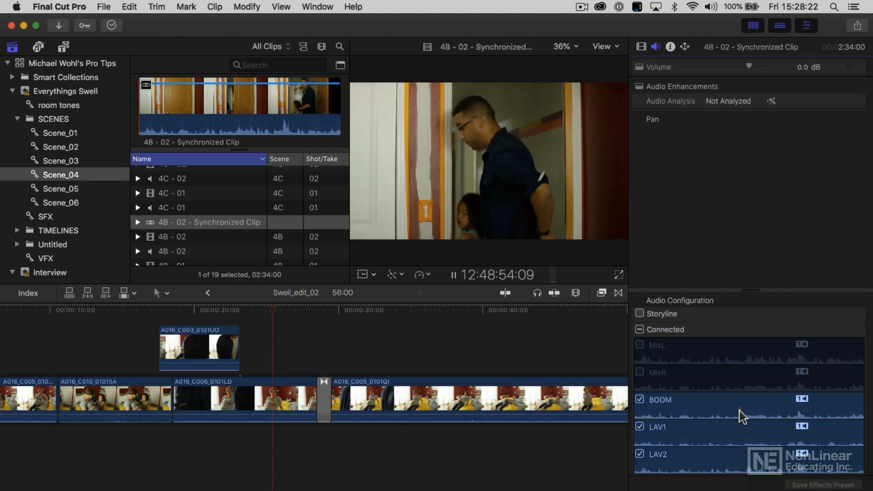
key(space)
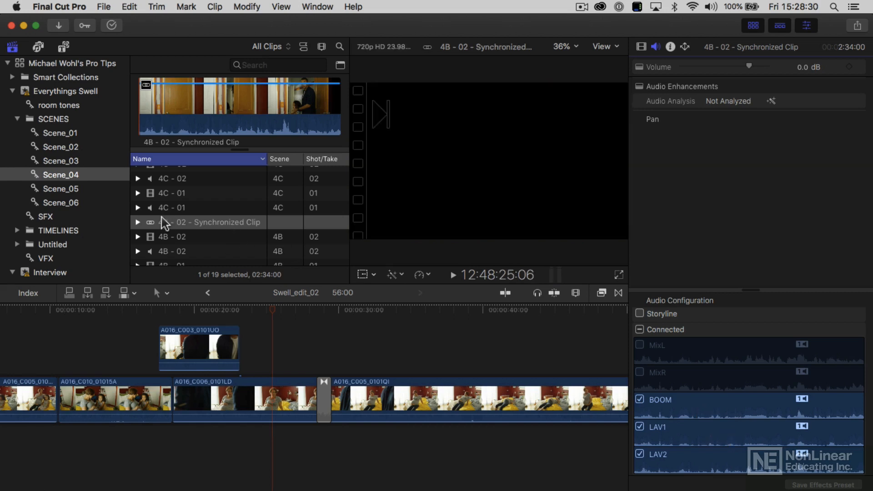
Add the 4B - 02 synchronized clip to the Swell_edit_02 timeline as a connected clip above A016_C005_0101QI, starting at about 35 seconds.
drag(161, 223, 409, 346)
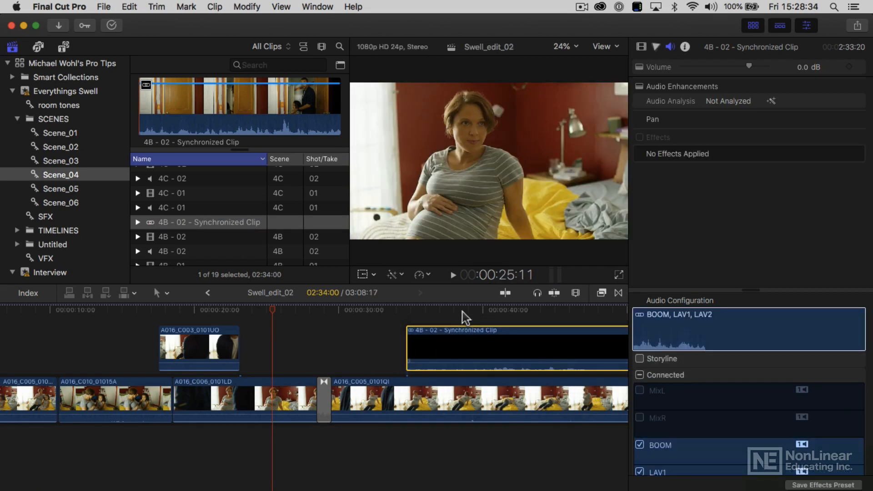